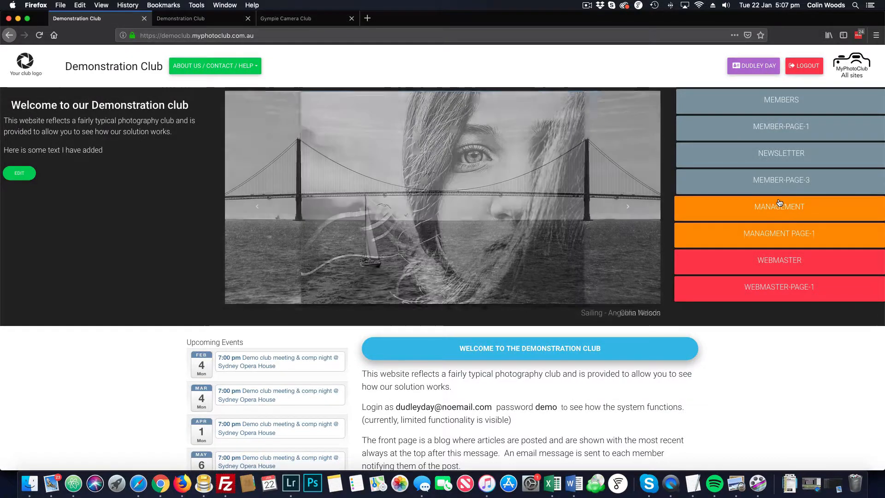
Open the membership management page from the club's management options.
scroll(780, 240, "down", 1)
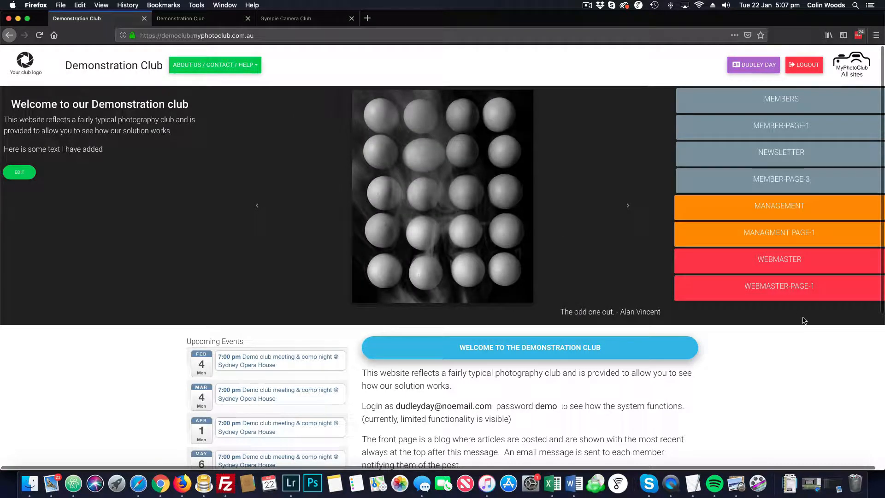
left_click(779, 207)
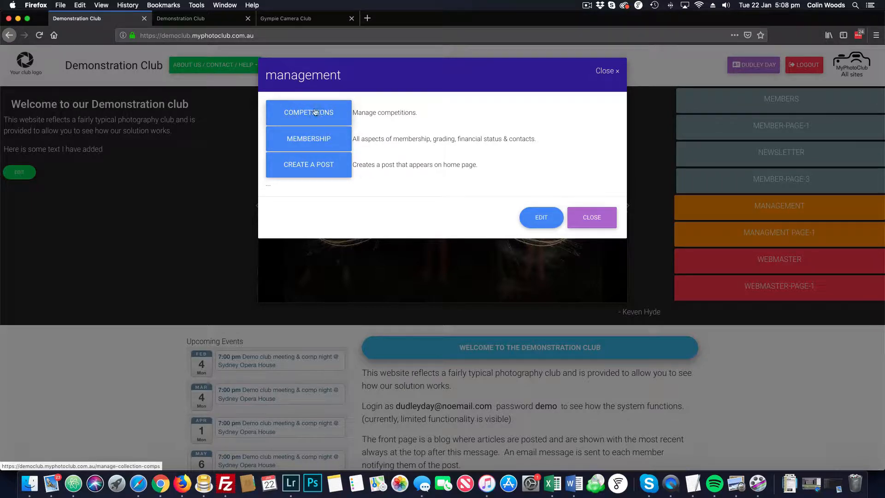
left_click(313, 139)
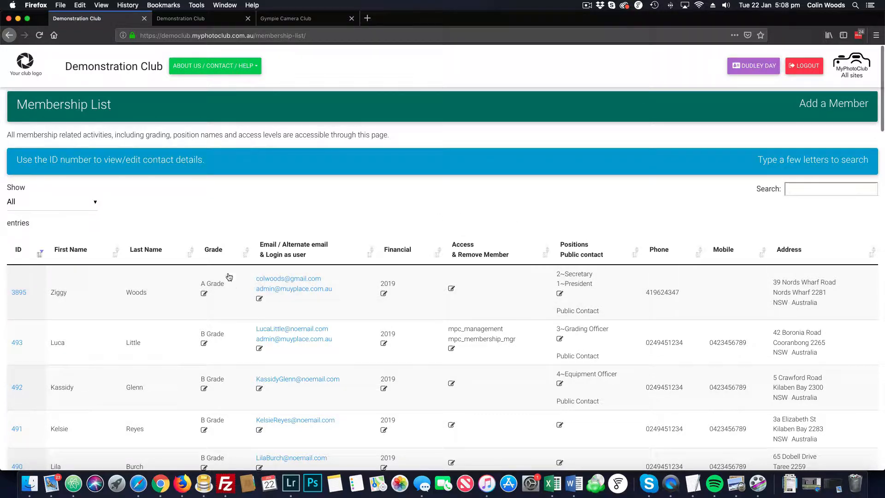
Set the grade of the first member in the membership list to A Grade.
left_click(203, 294)
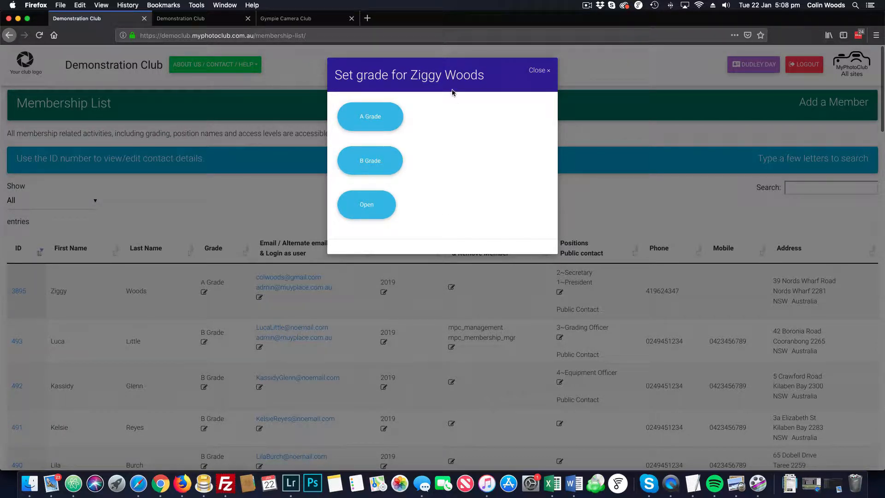
left_click(369, 112)
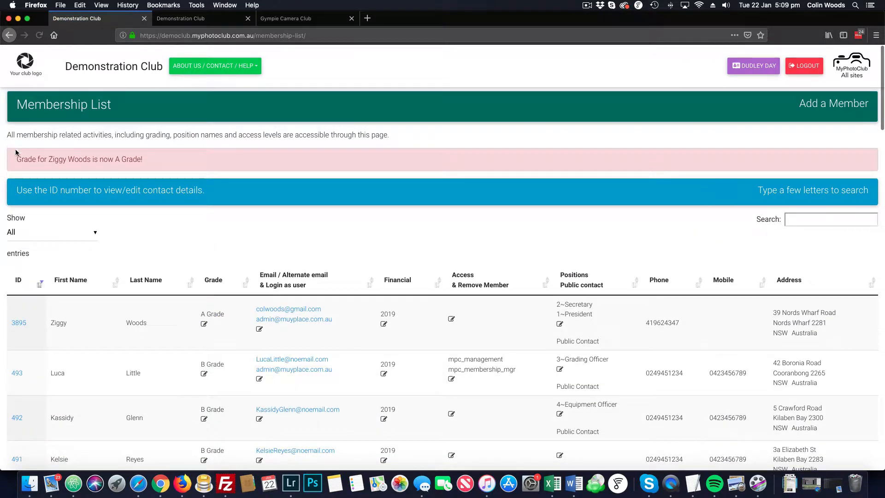
left_click_drag(155, 159, 14, 159)
left_click(171, 161)
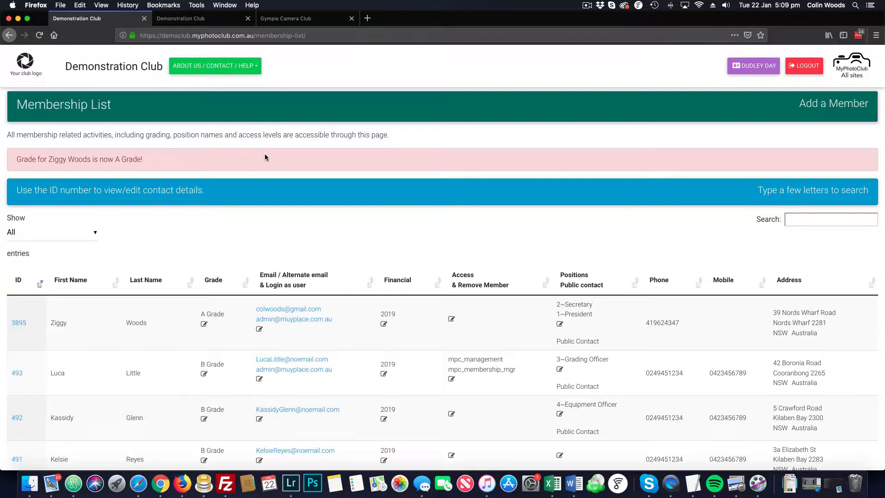
Examine the first member's Public Contact marking and the club contacts listed in the About Us / Contact / Help information.
scroll(266, 157, "down", 4)
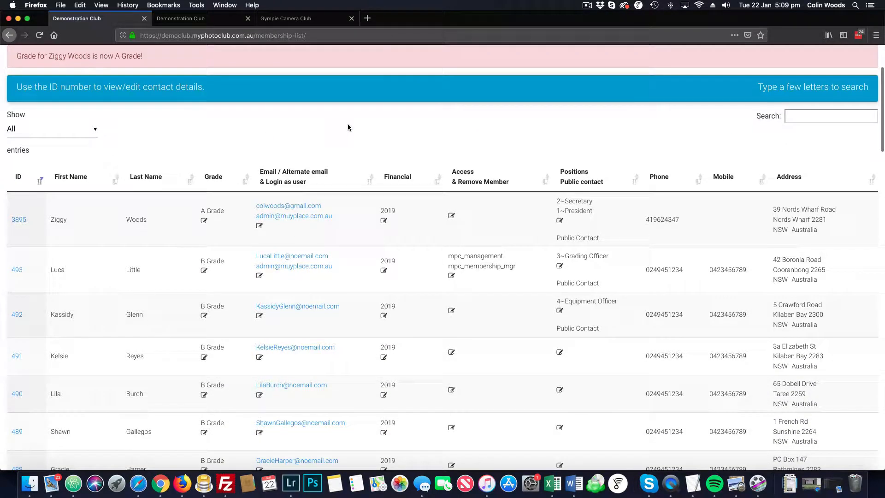
scroll(348, 123, "up", 2)
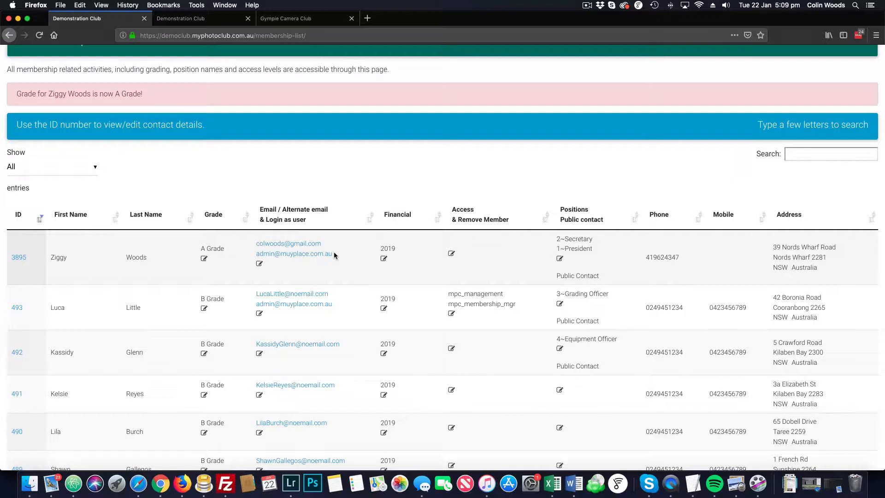
scroll(334, 256, "up", 3)
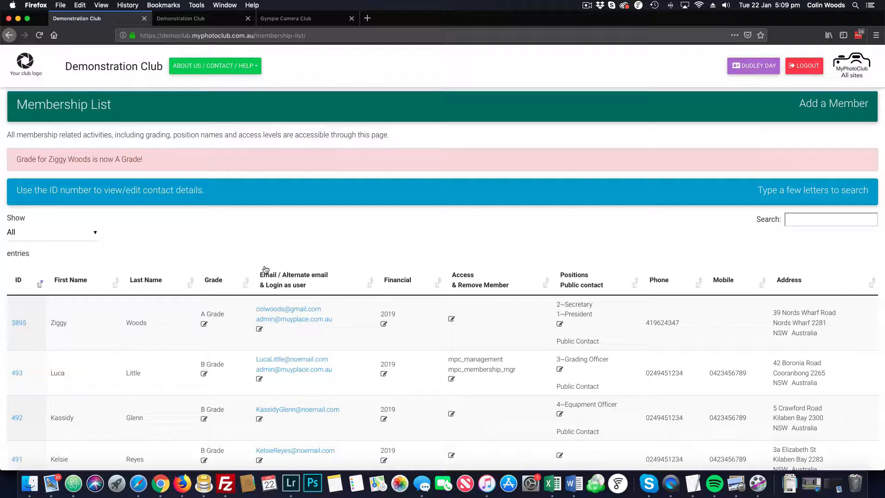
left_click_drag(555, 341, 603, 342)
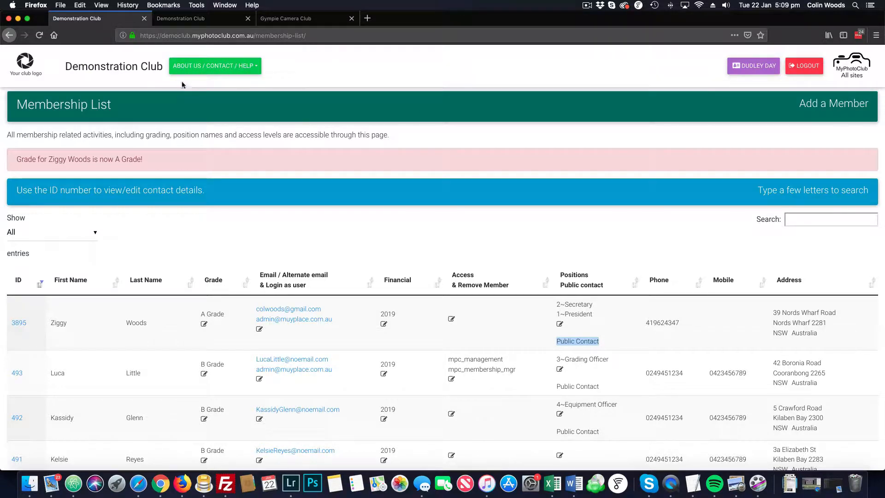
left_click(203, 69)
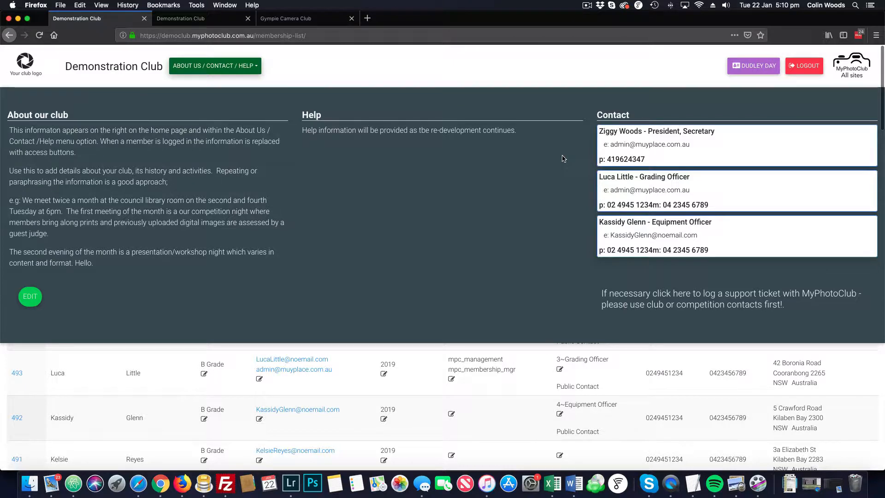
scroll(563, 158, "down", 1)
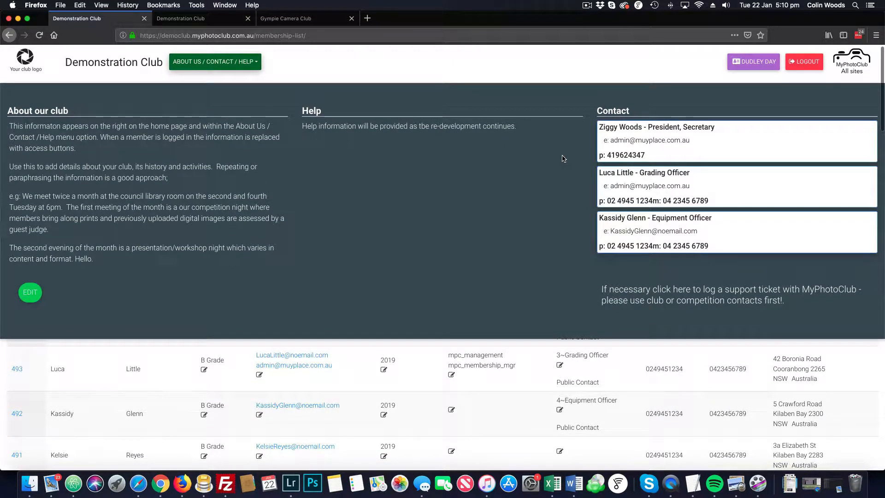
left_click(426, 214)
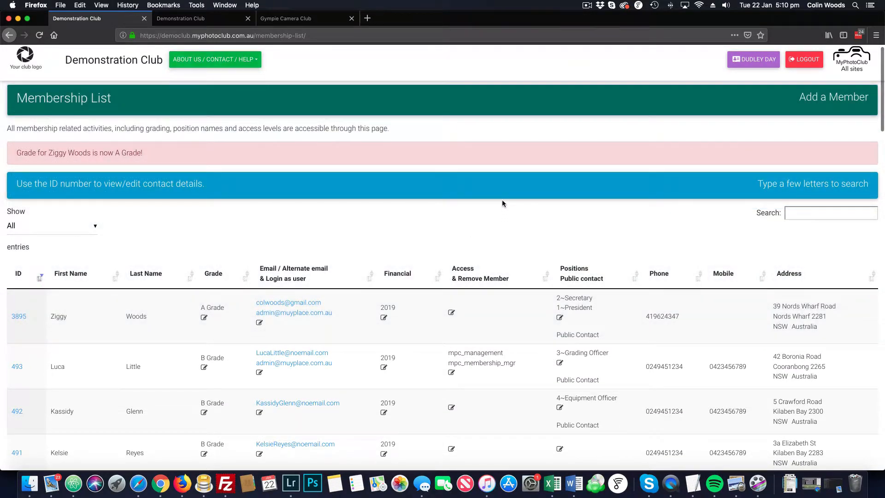
Change the domain name in the first listed member's alternate email address to "alternate" and save the address.
left_click(259, 323)
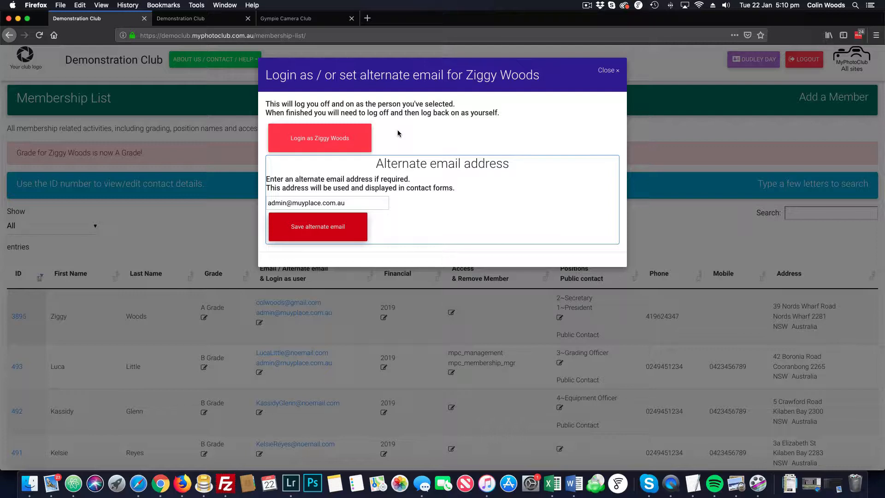
scroll(397, 129, "down", 1)
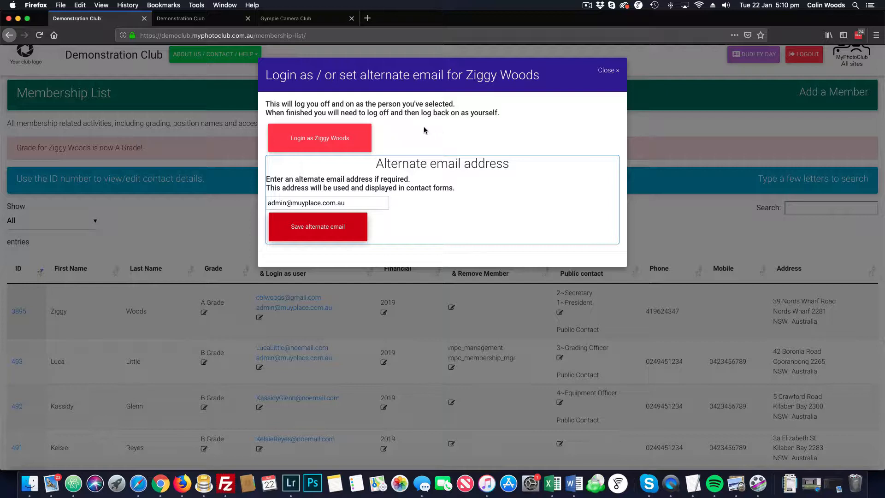
left_click(303, 203)
scroll(394, 207, "down", 1)
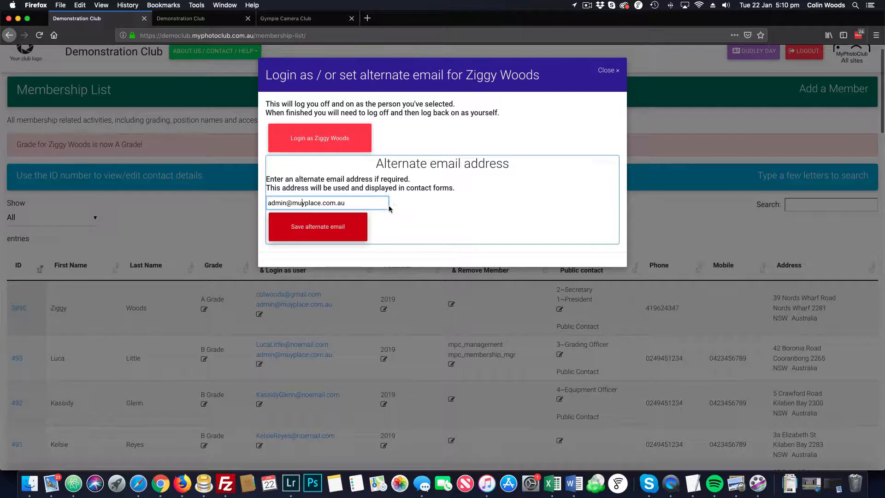
double_click(304, 202)
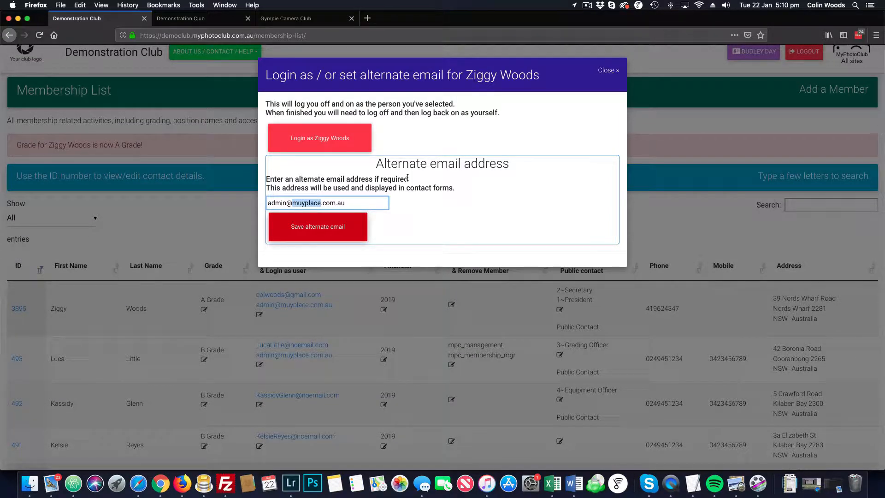
type("alternate")
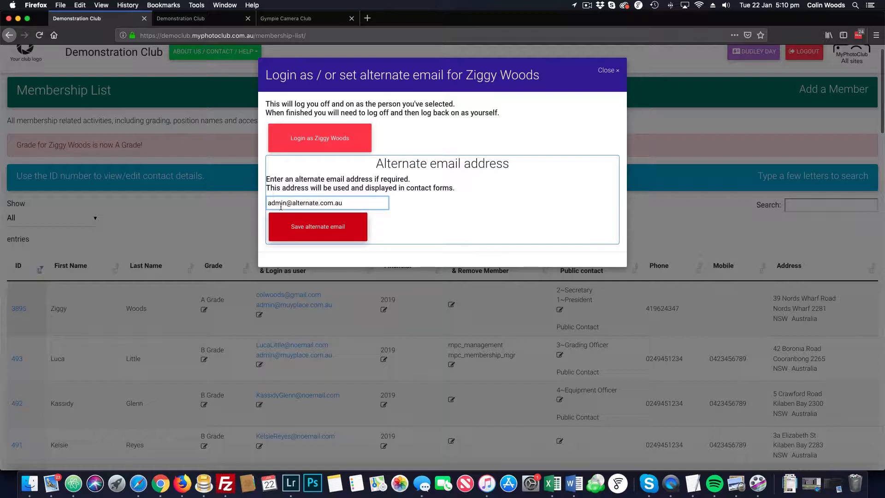
left_click(317, 228)
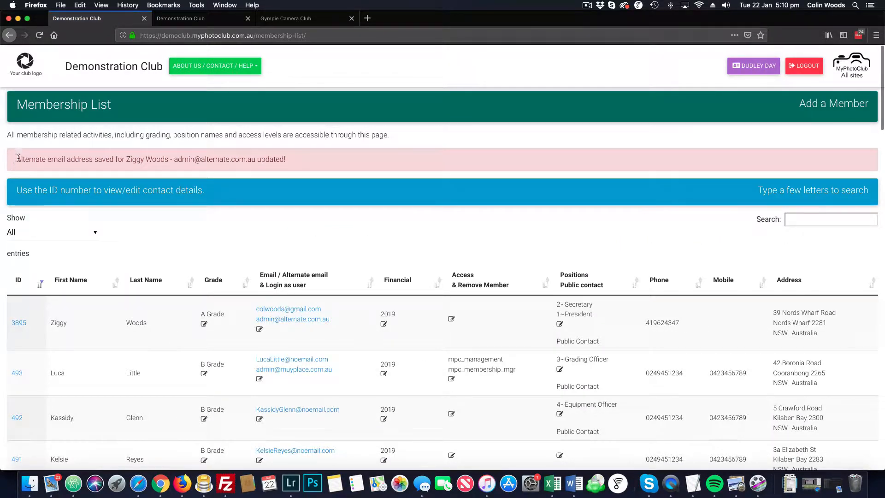
left_click_drag(21, 158, 221, 161)
left_click(307, 162)
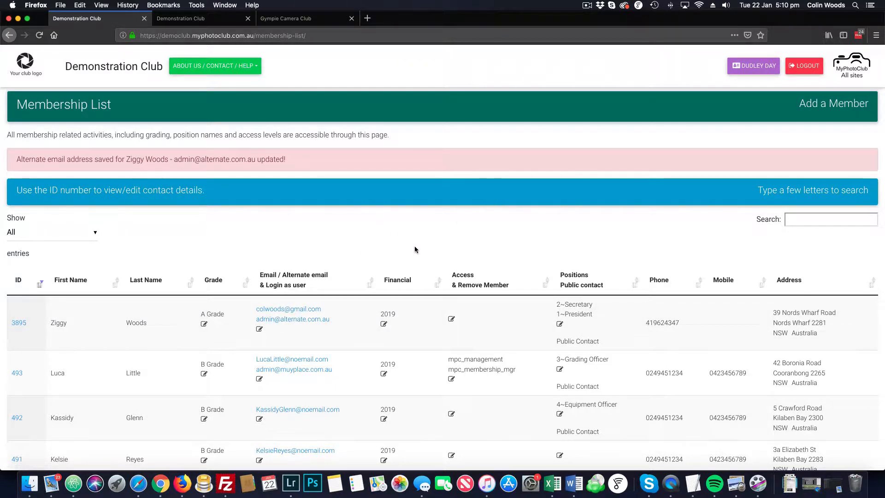
View the financial status options for the first listed member and close them without saving.
left_click(384, 324)
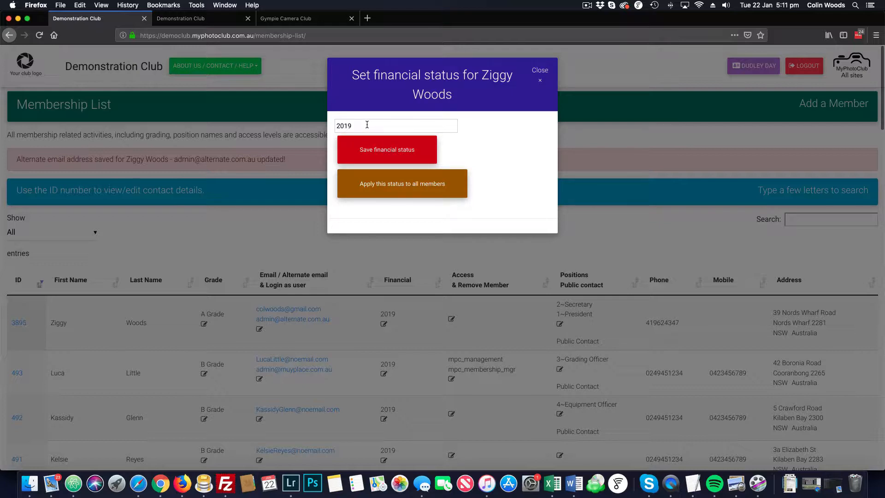
scroll(367, 125, "down", 1)
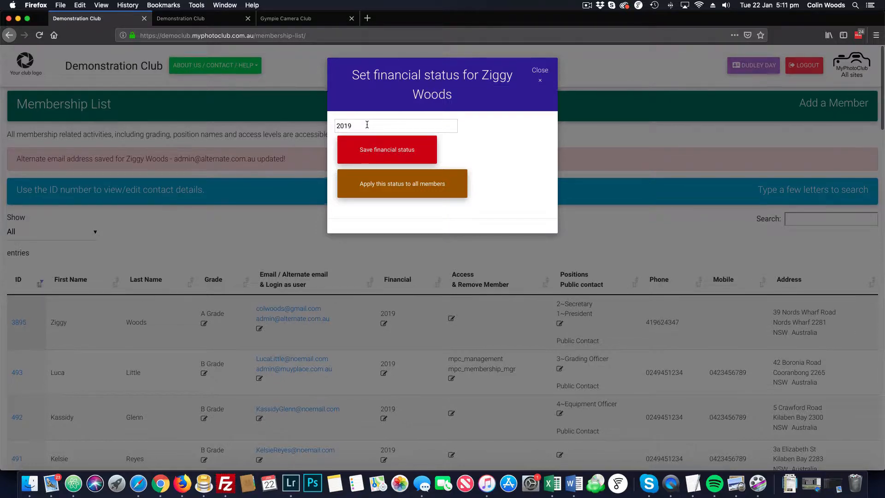
scroll(367, 125, "up", 1)
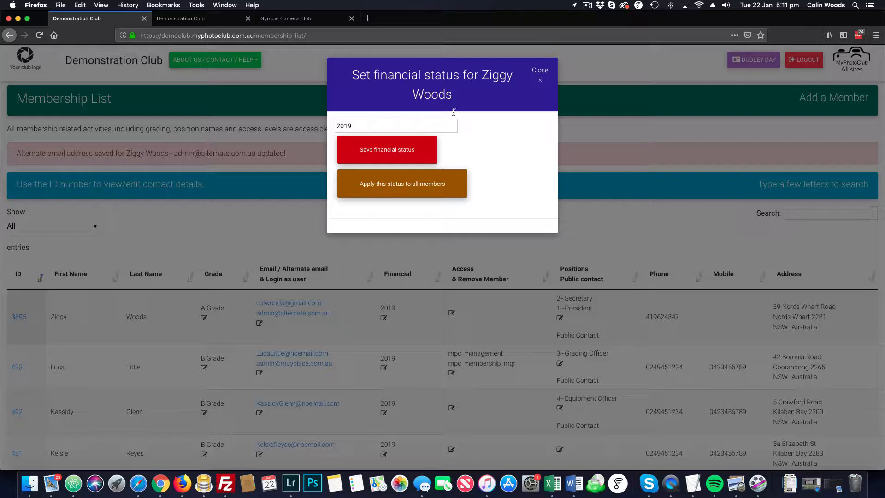
left_click(540, 71)
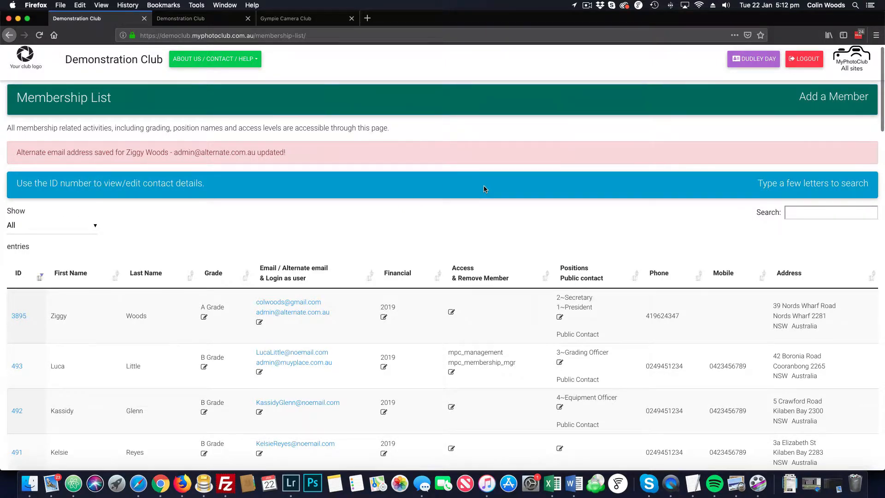
Review the first listed member's access roles, grant the mpc_management role, and save the access settings.
scroll(483, 185, "down", 1)
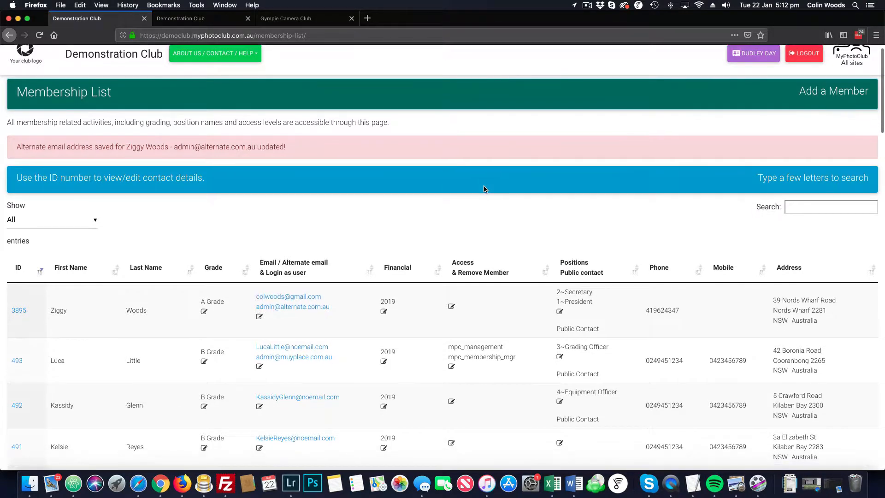
left_click(449, 305)
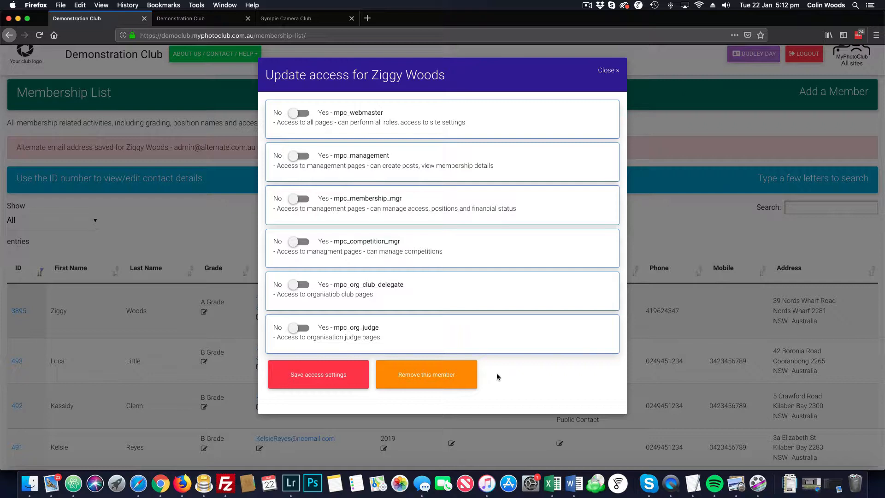
scroll(493, 351, "down", 1)
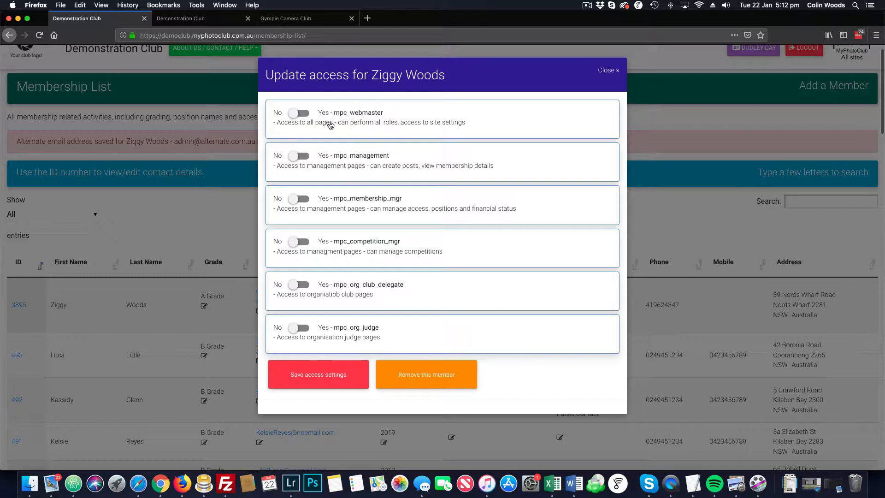
scroll(365, 124, "down", 1)
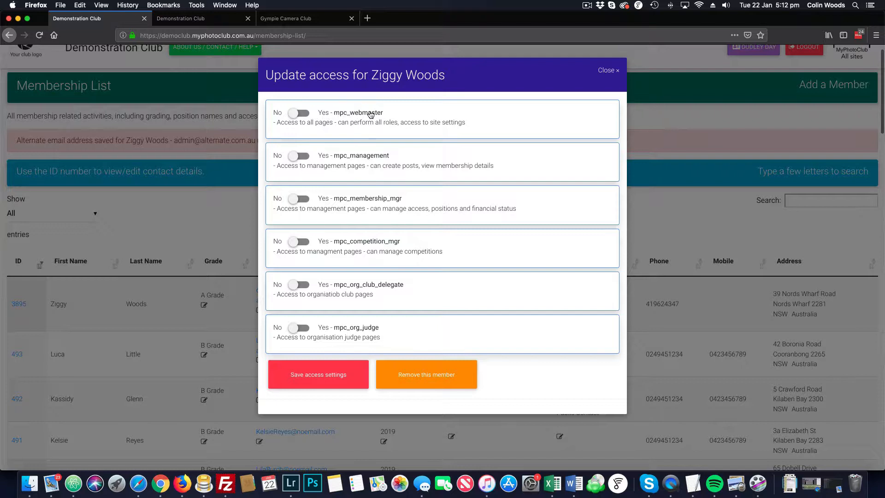
scroll(351, 157, "down", 2)
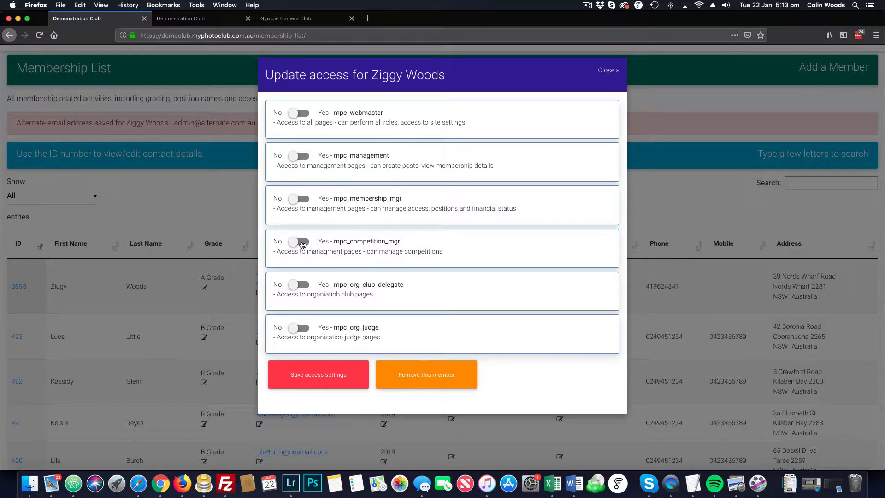
scroll(360, 249, "down", 1)
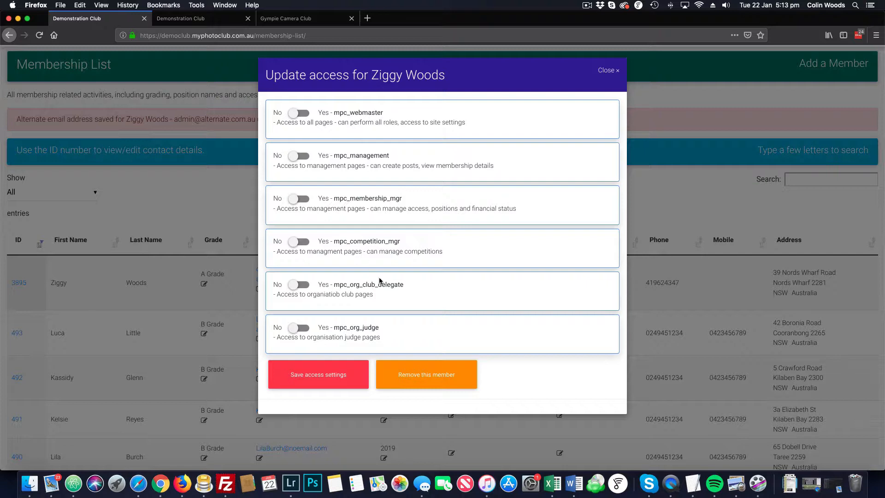
scroll(377, 343, "up", 1)
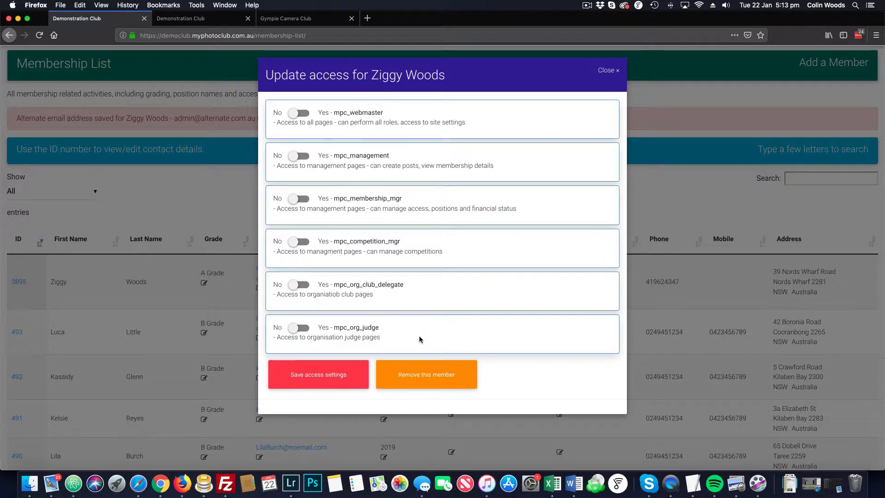
left_click(322, 154)
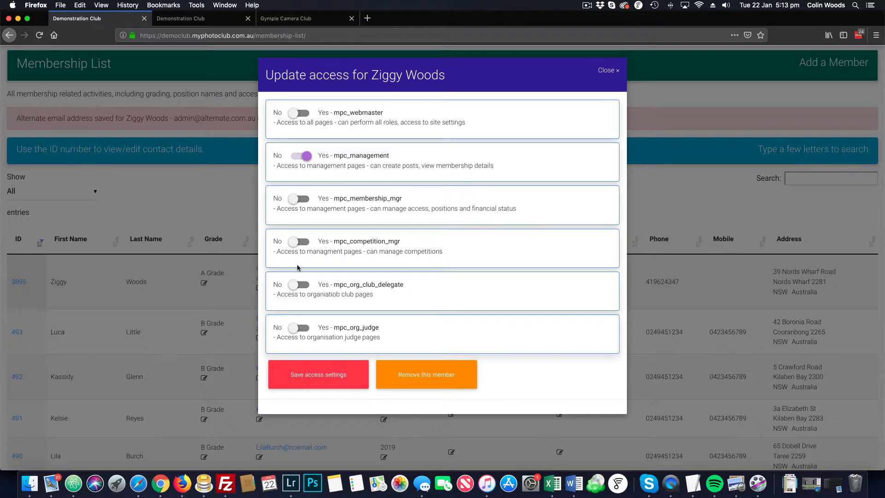
left_click(303, 378)
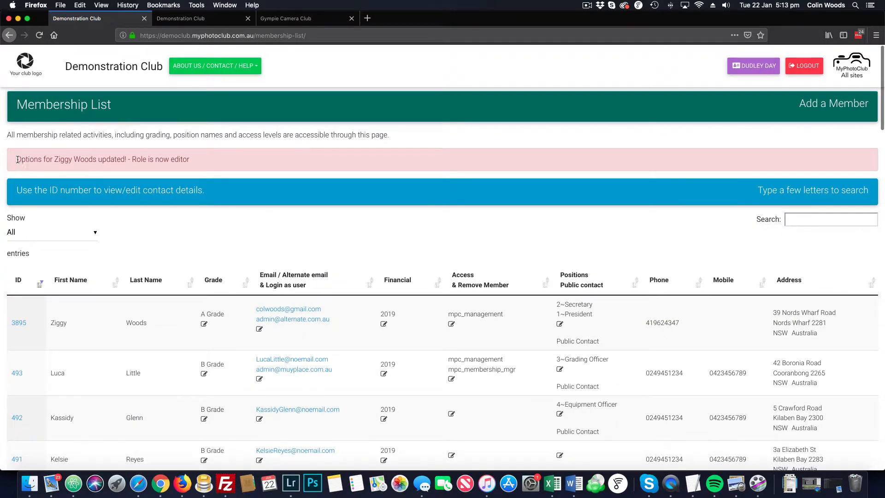
left_click_drag(18, 160, 188, 165)
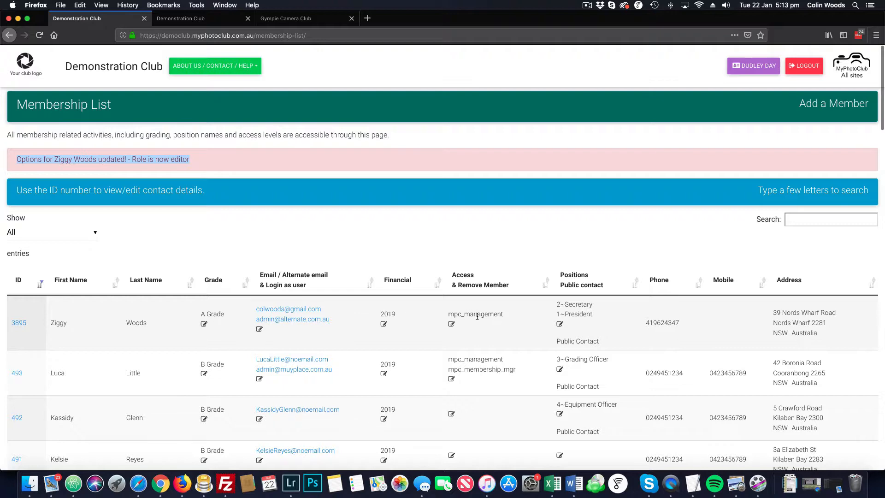
scroll(485, 323, "down", 3)
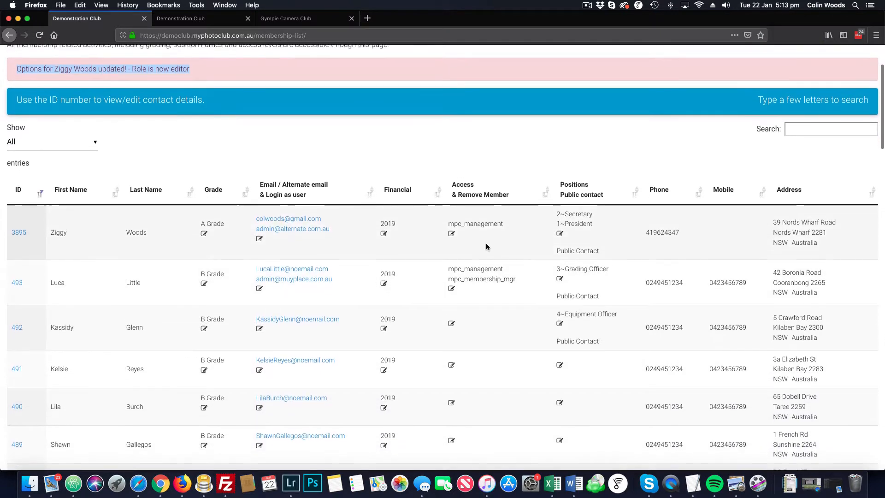
Review the first listed member's position titles, public contact list options and the note on management access, and close them without saving.
scroll(471, 266, "up", 1)
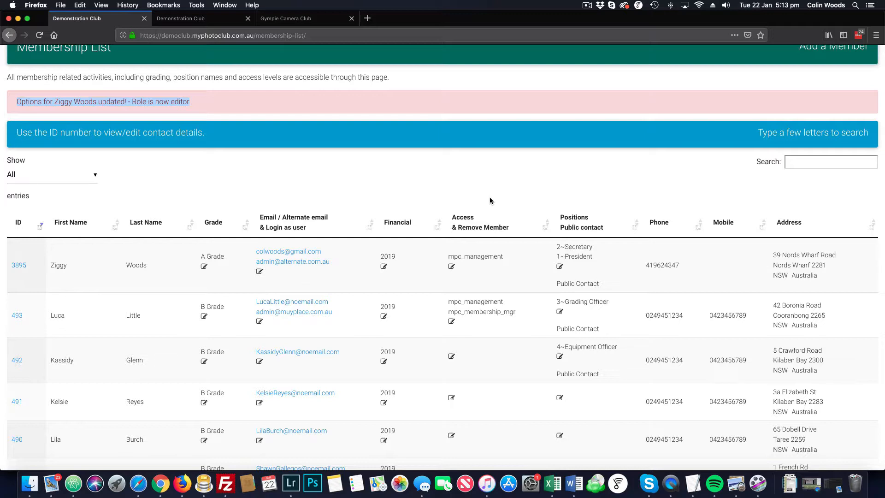
left_click(560, 266)
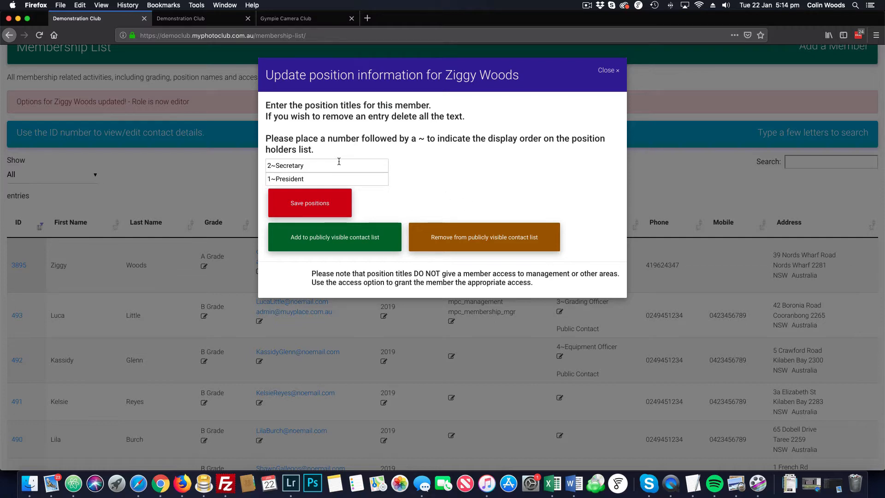
scroll(339, 161, "down", 1)
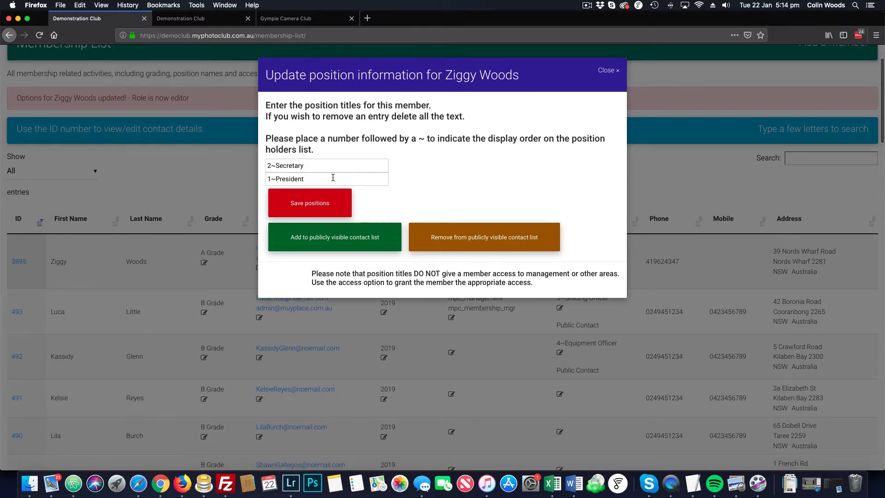
scroll(332, 177, "down", 1)
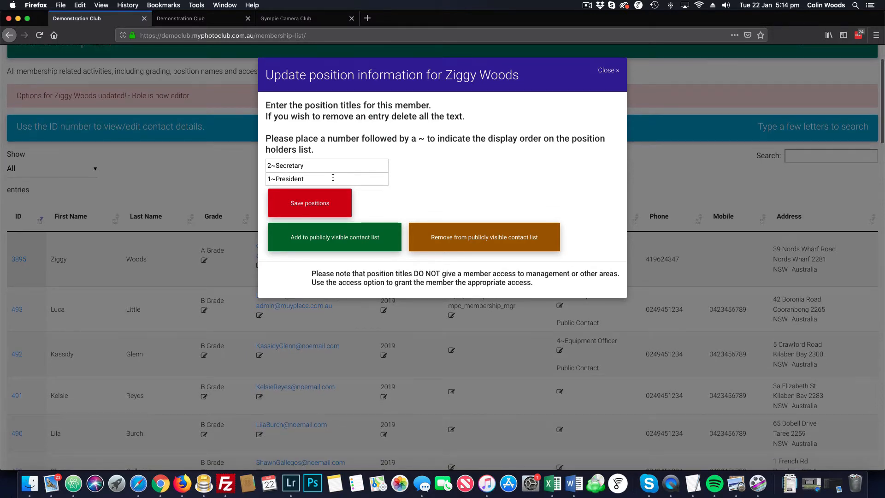
scroll(332, 177, "down", 1)
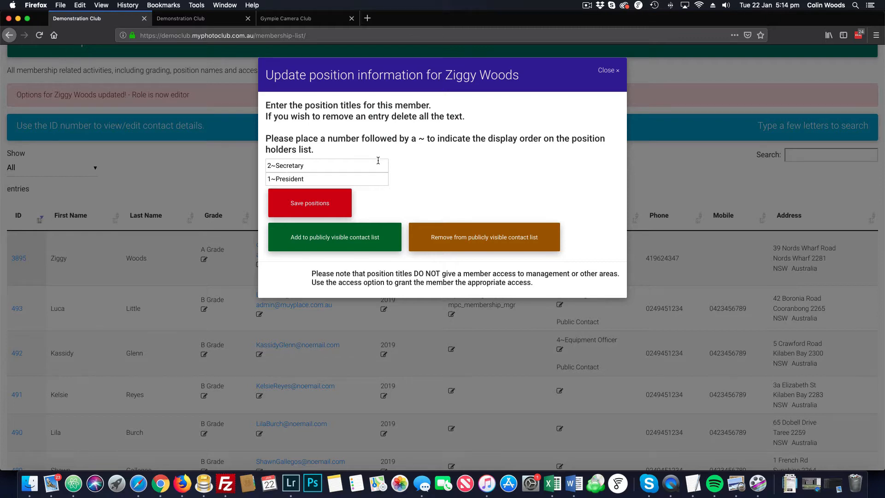
scroll(378, 161, "down", 1)
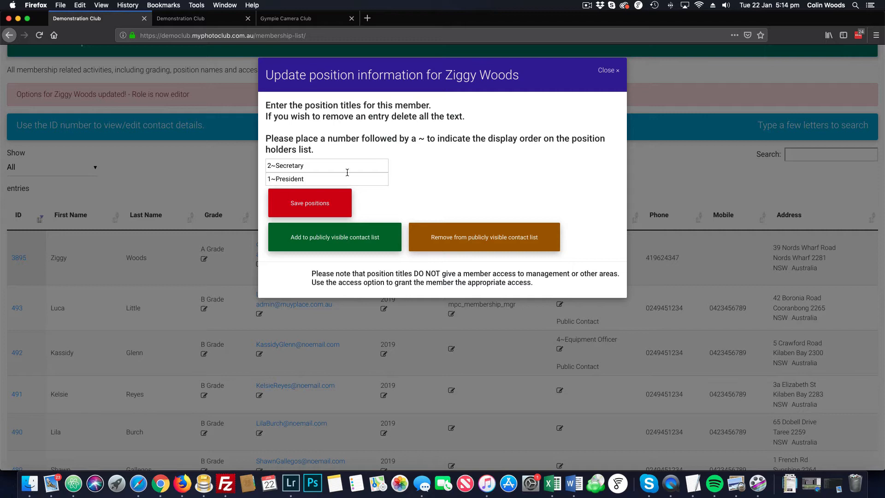
left_click_drag(316, 273, 464, 284)
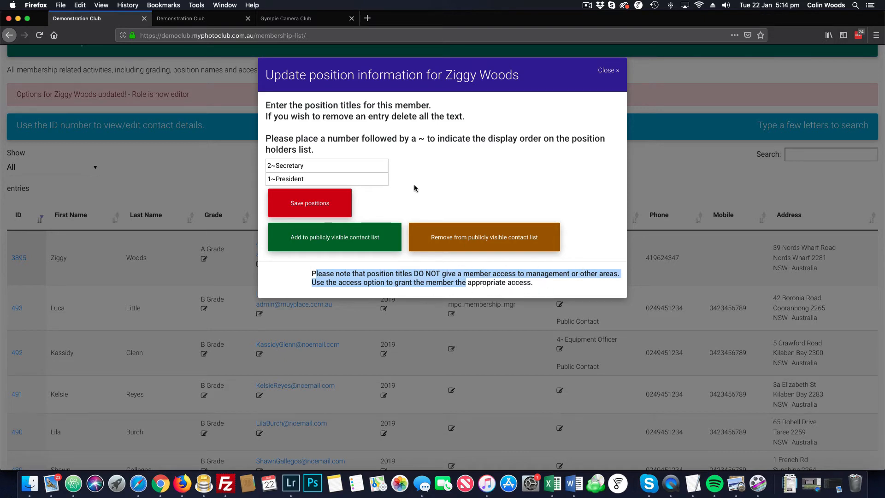
left_click(428, 168)
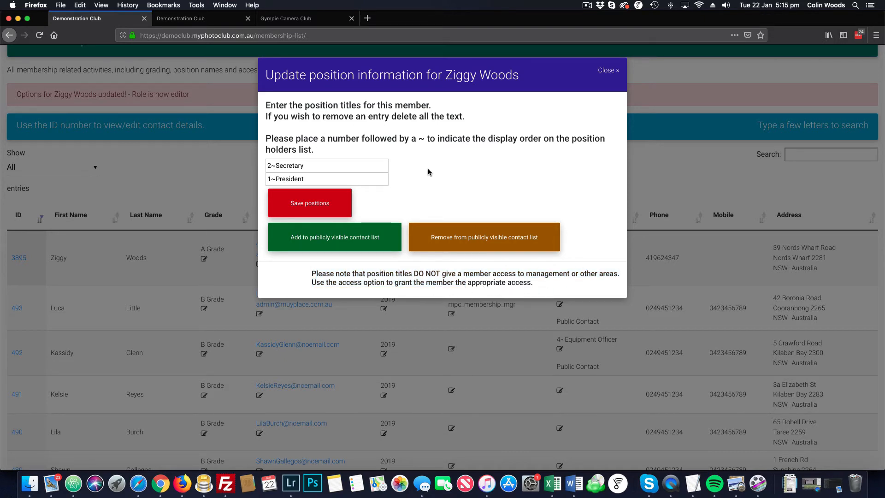
left_click(605, 70)
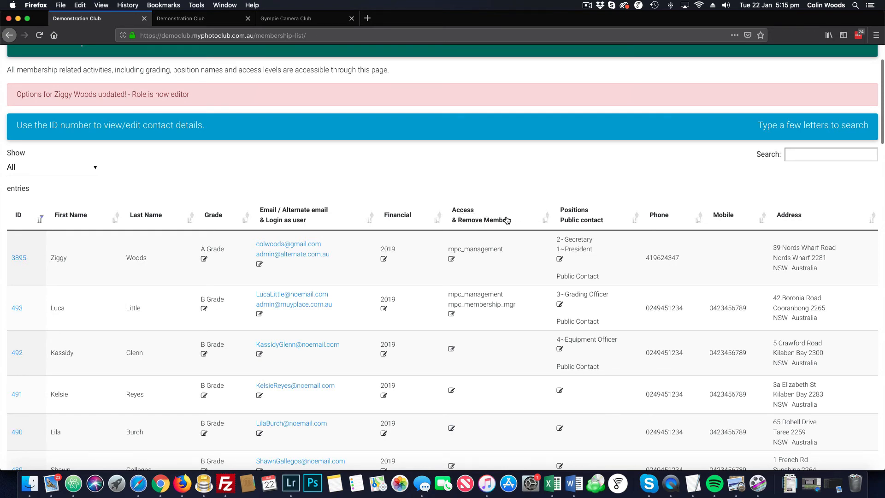
scroll(507, 221, "down", 3)
scroll(506, 220, "up", 3)
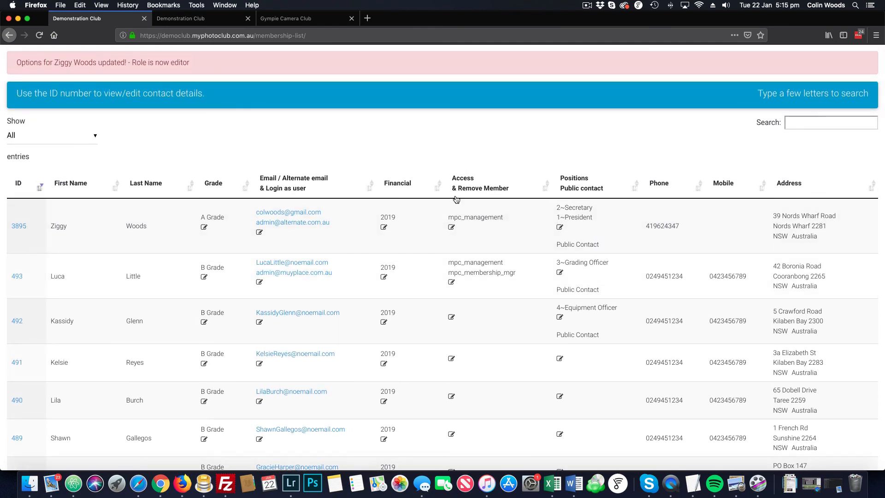
scroll(457, 199, "up", 3)
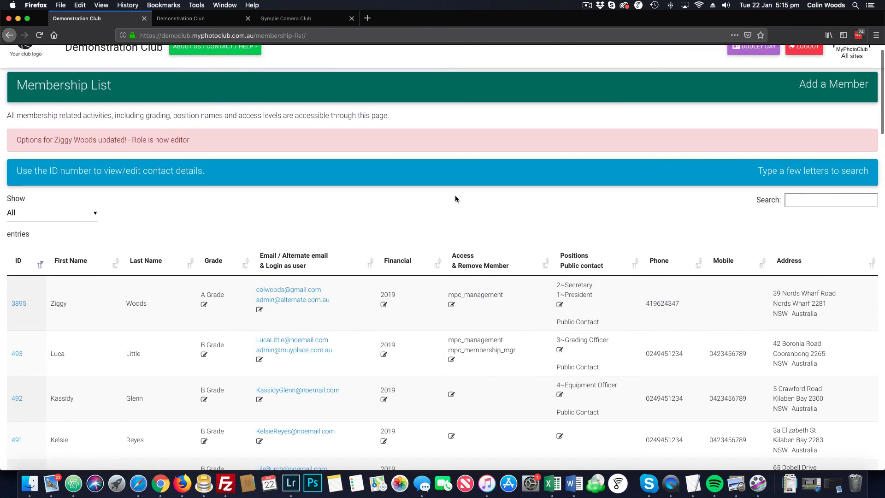
left_click(586, 6)
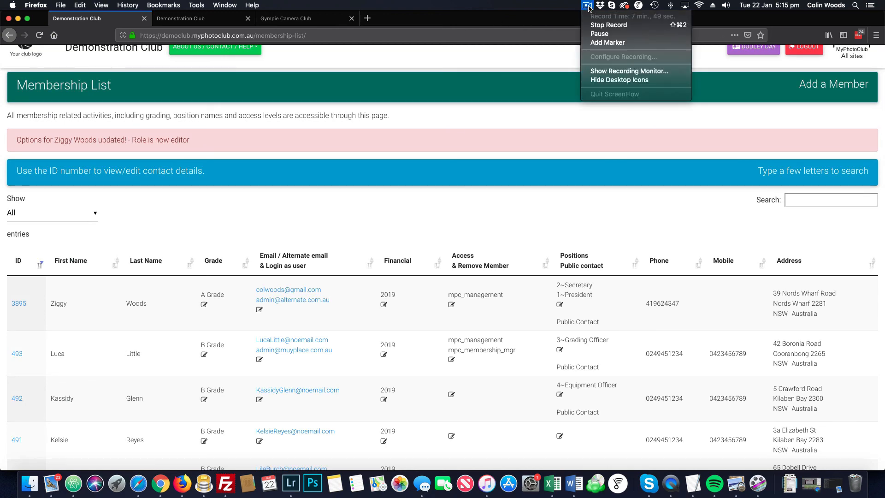